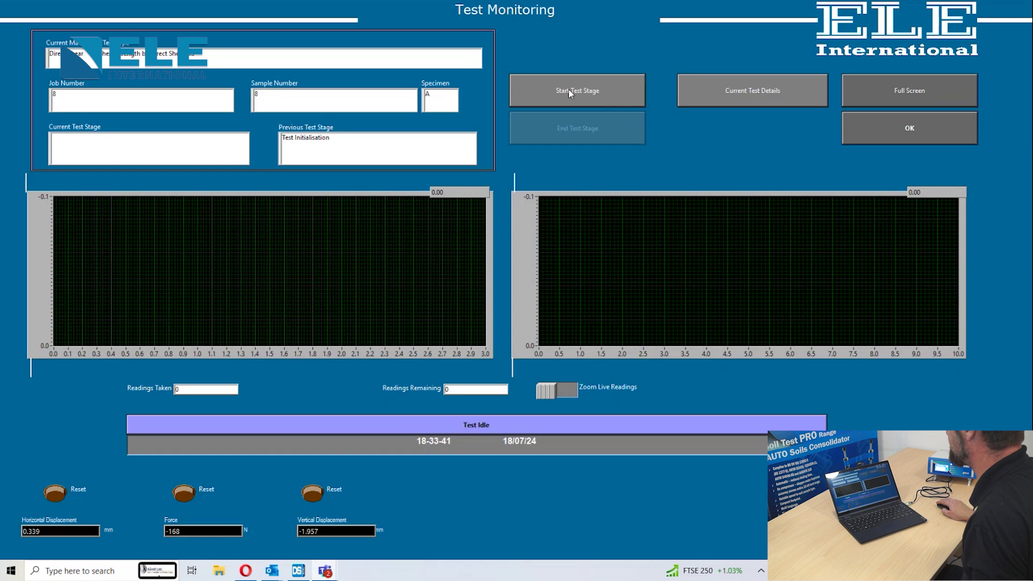
Step: Start the Test Initialisation stage of the direct shear test
click(571, 94)
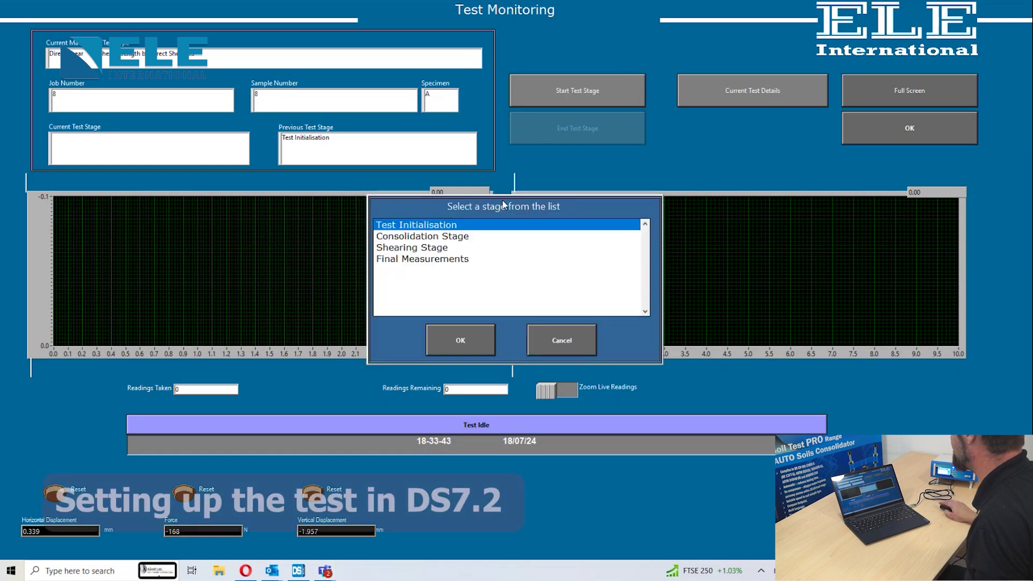
click(460, 341)
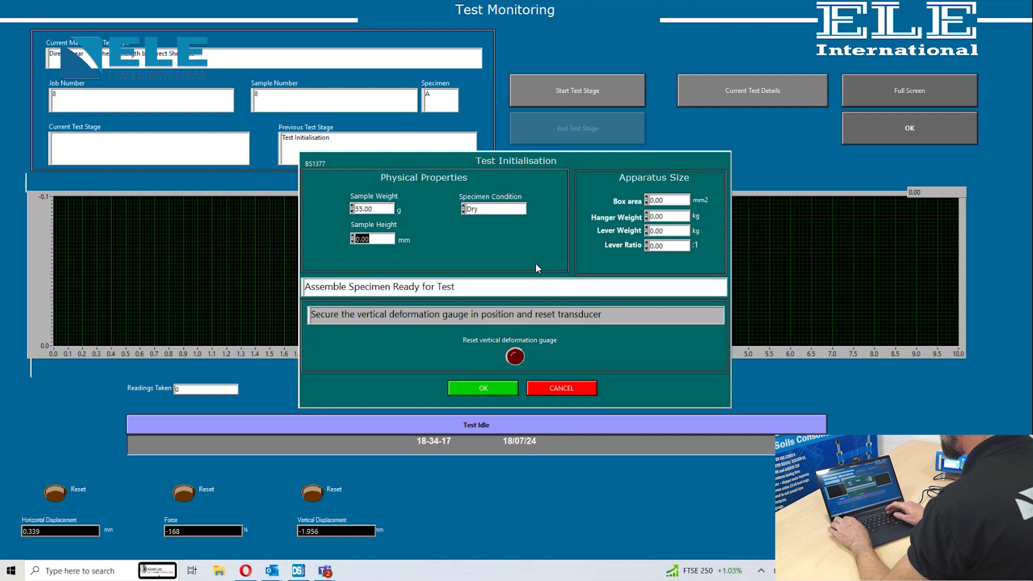
Step: Enter 15mm, a box area of 100 mm² and a lever ratio of 10 in Test Initialisation
text(15mm)
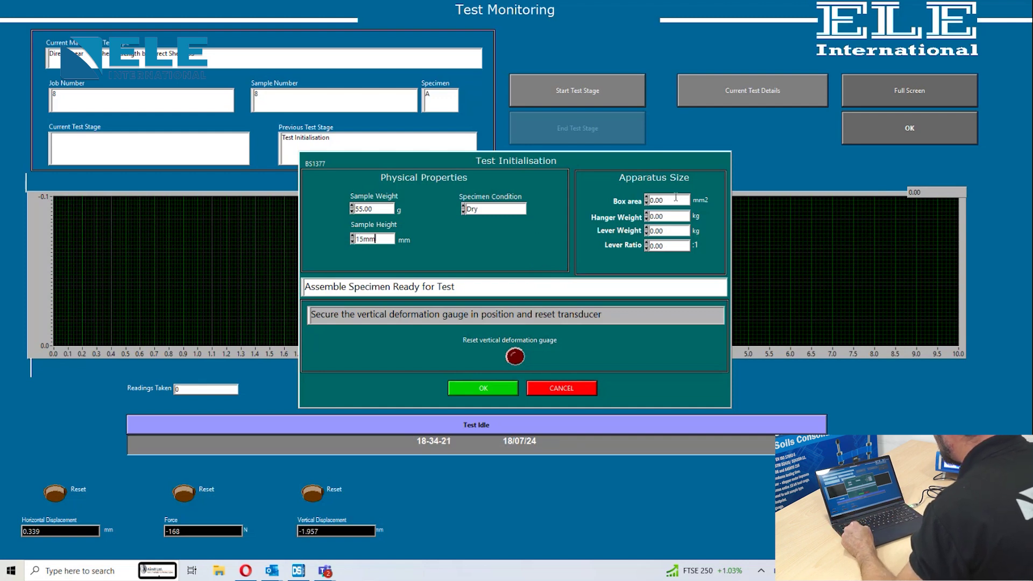
drag(675, 198, 651, 198)
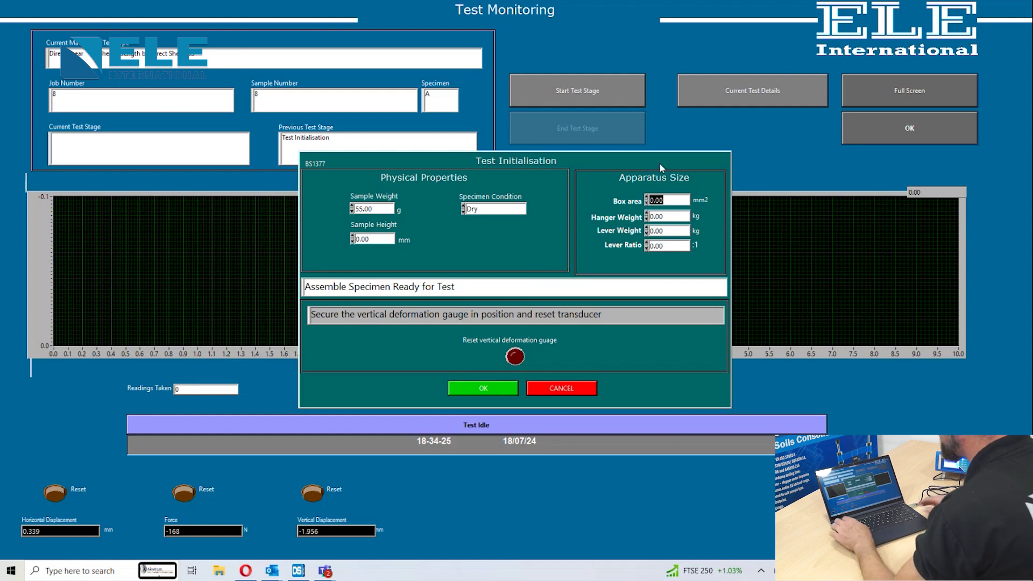
text(100)
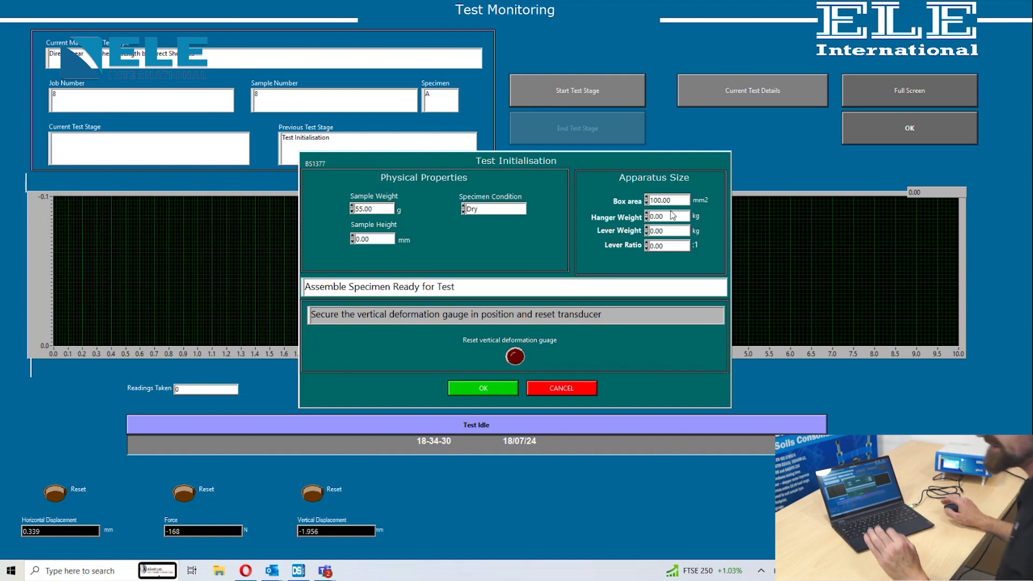
click(672, 216)
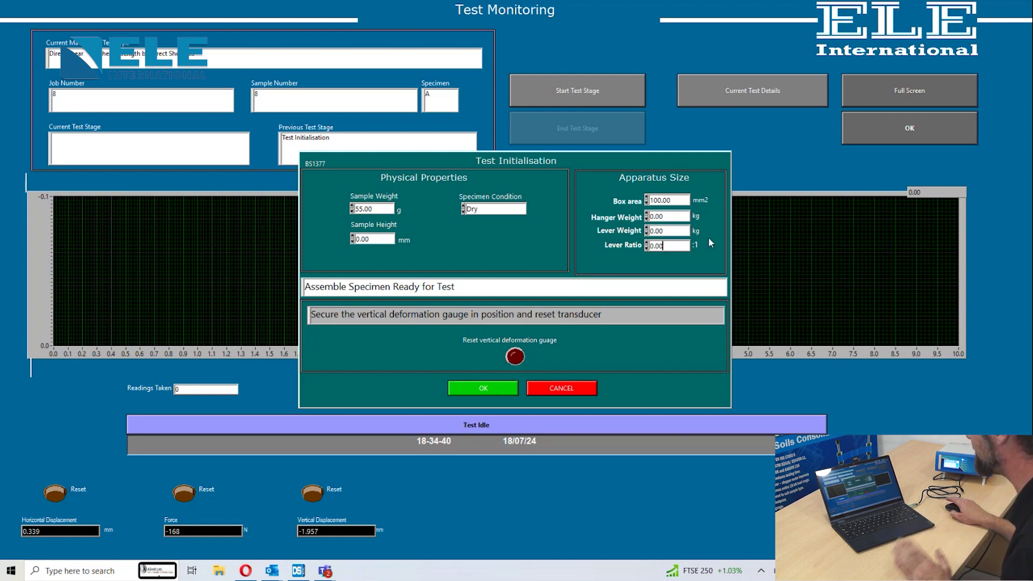
key(BackSpace)
key(BackSpace)
key(BackSpace)
key(BackSpace)
text(1)
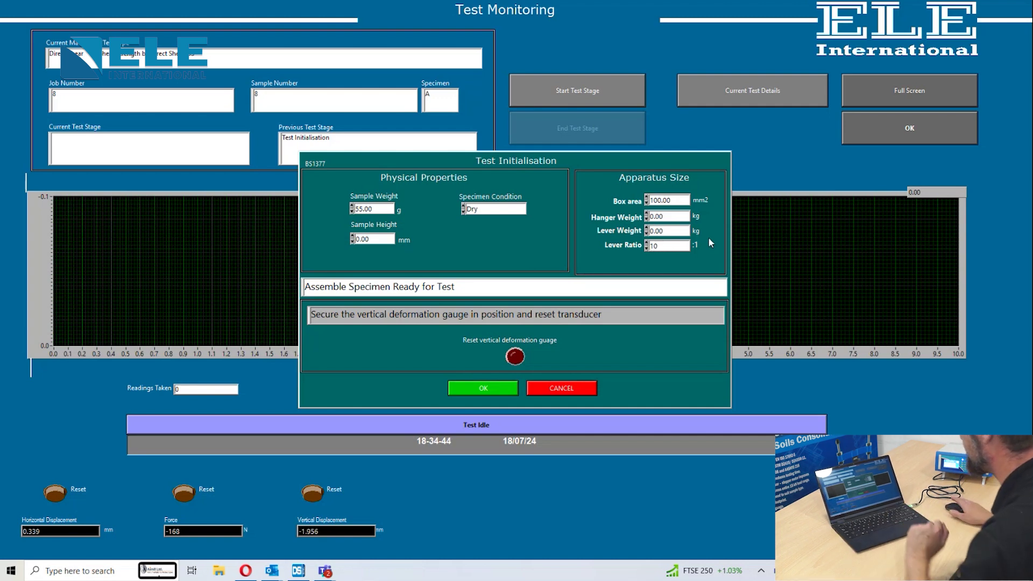
text(0)
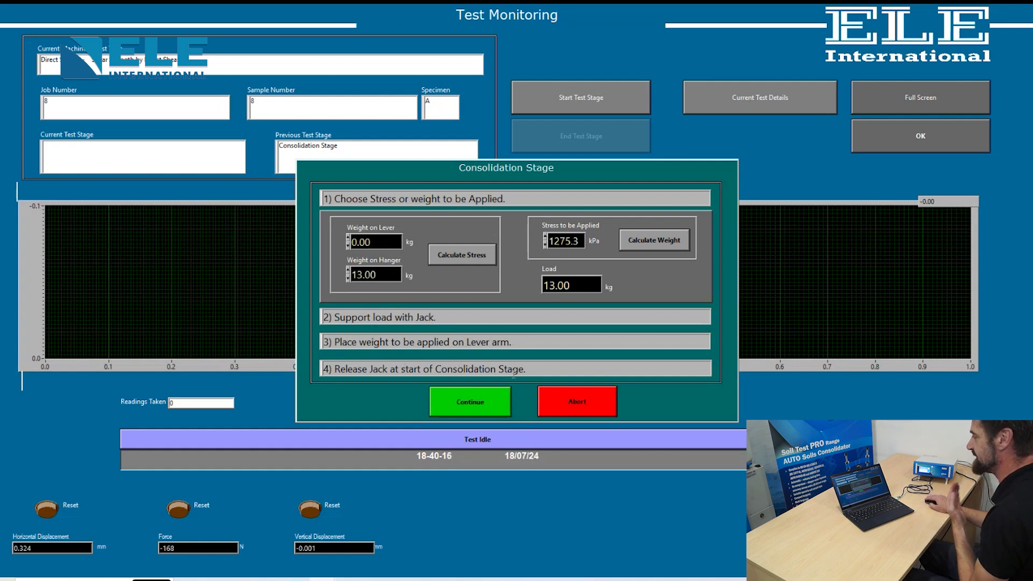
Step: Run consolidation under the 13.00 kg load, then end and confirm the stage
click(486, 401)
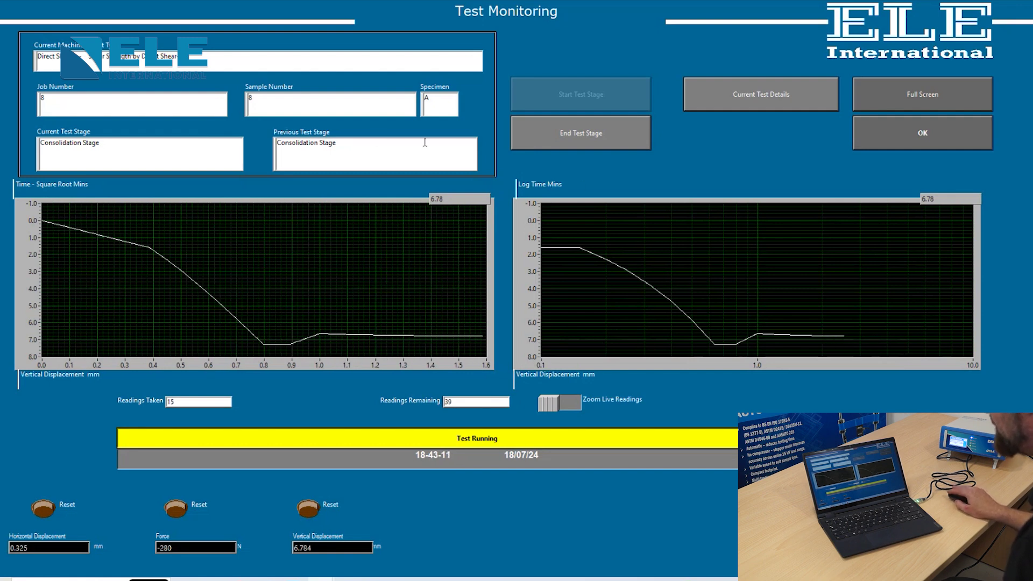
click(586, 138)
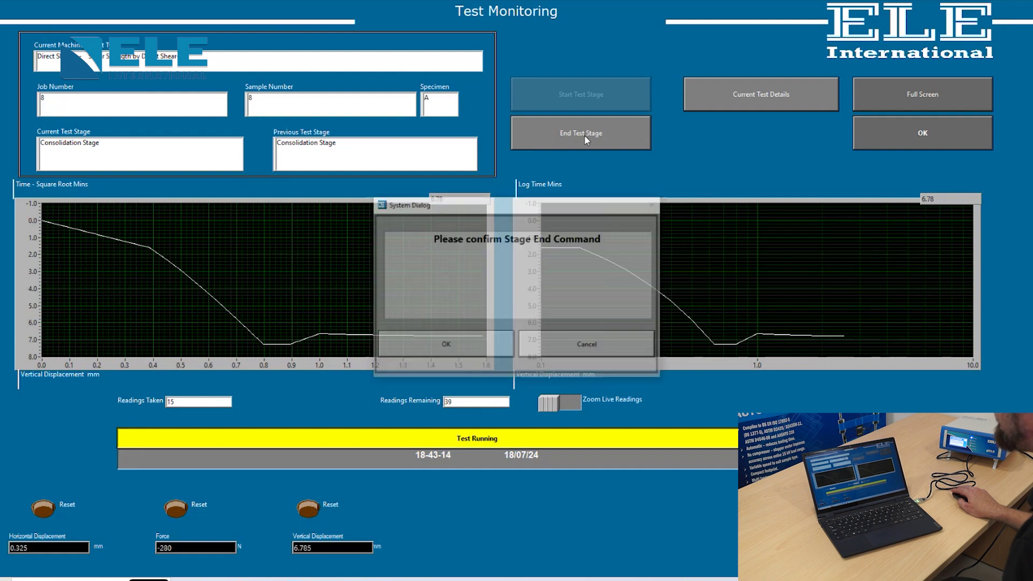
click(460, 351)
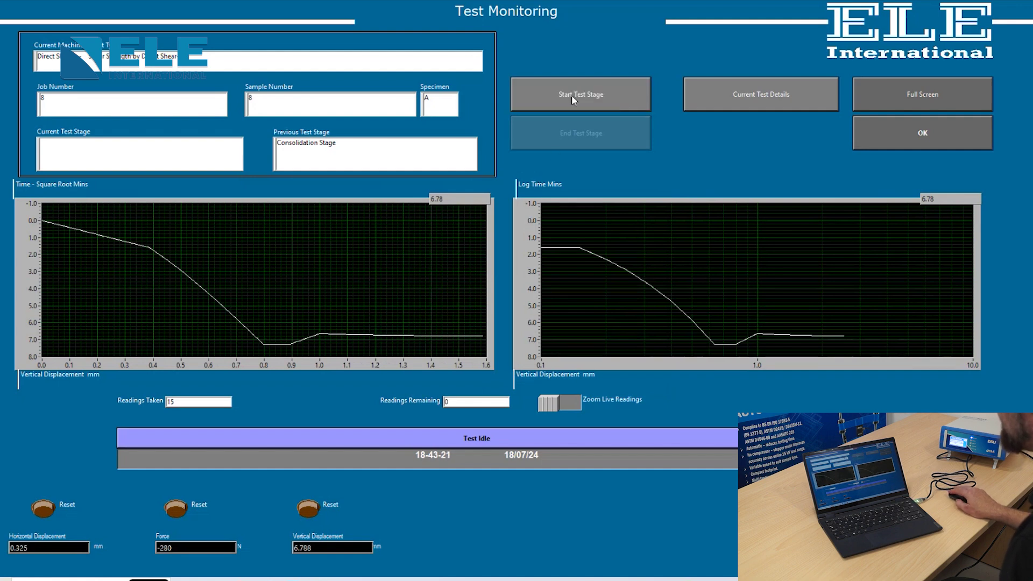
Step: Start the Shearing Stage, bringing up its set-up at 5.0000 mm/min and 0.200 mm logging
click(573, 95)
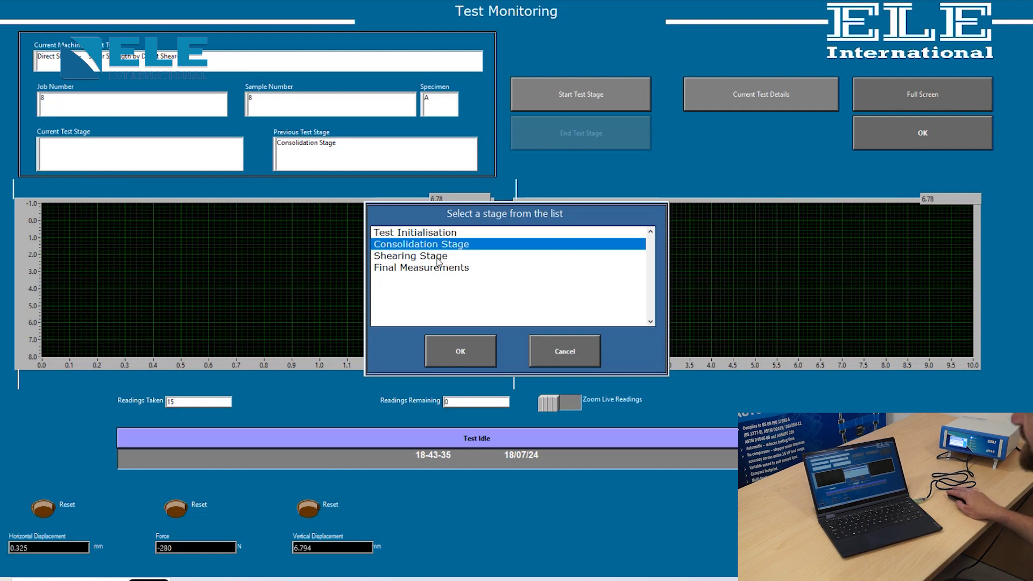
click(437, 256)
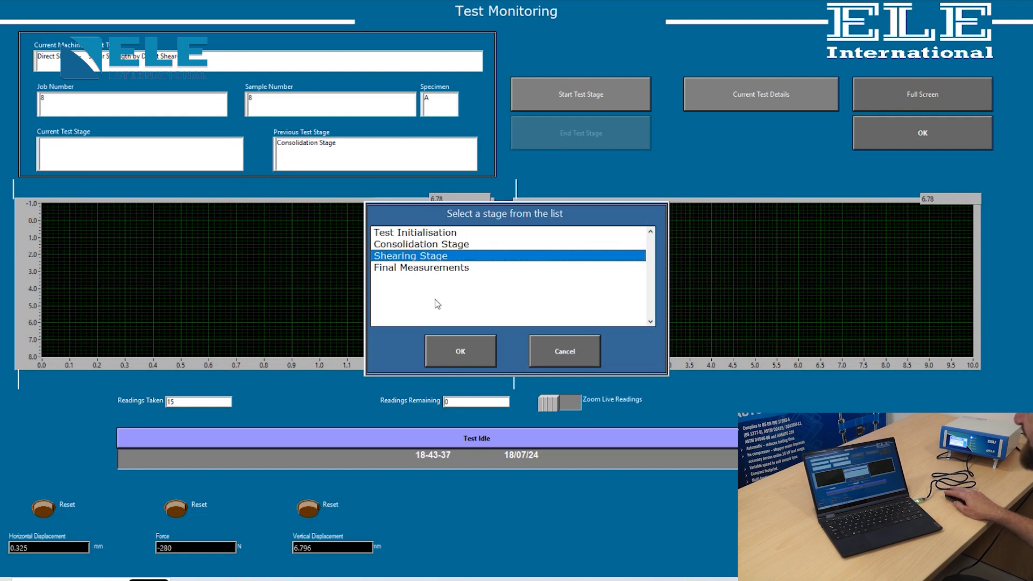
click(453, 351)
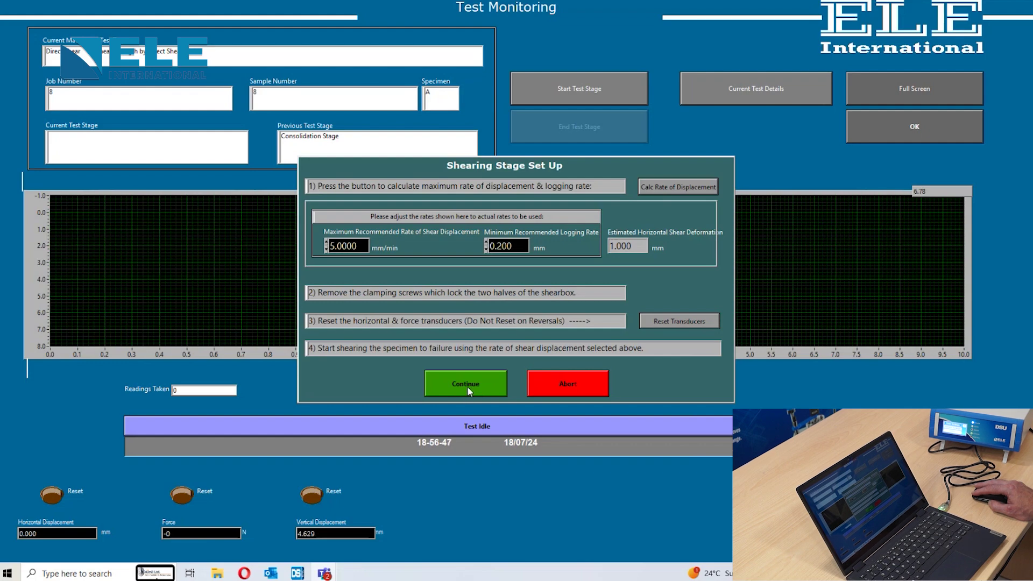
Step: Run the shear at the recommended 5.0000 mm/min rate until it completes after 51 readings
click(467, 385)
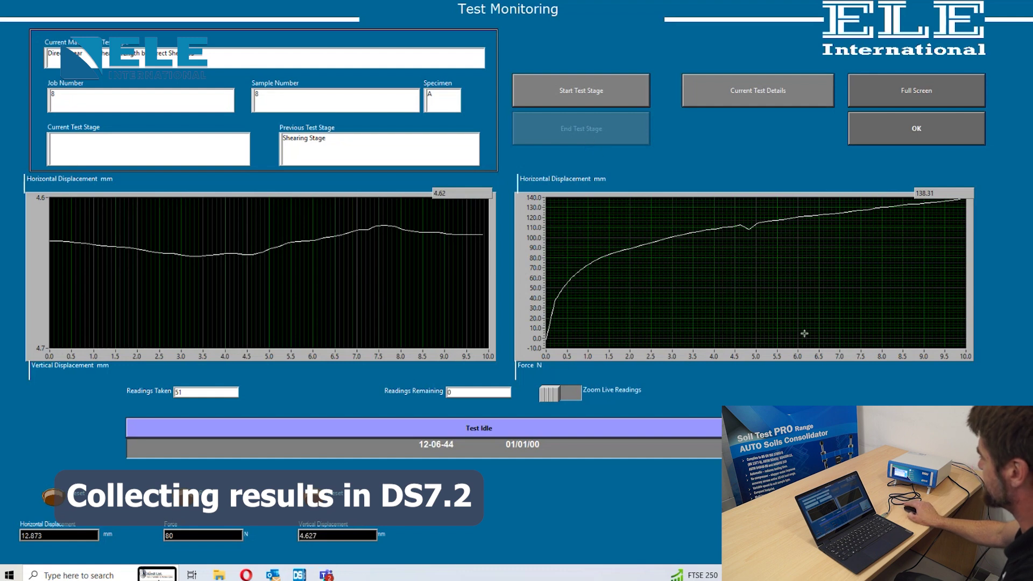
Step: Complete the Final Measurements stage and save the test data .ini file in the job 8 folder
click(581, 101)
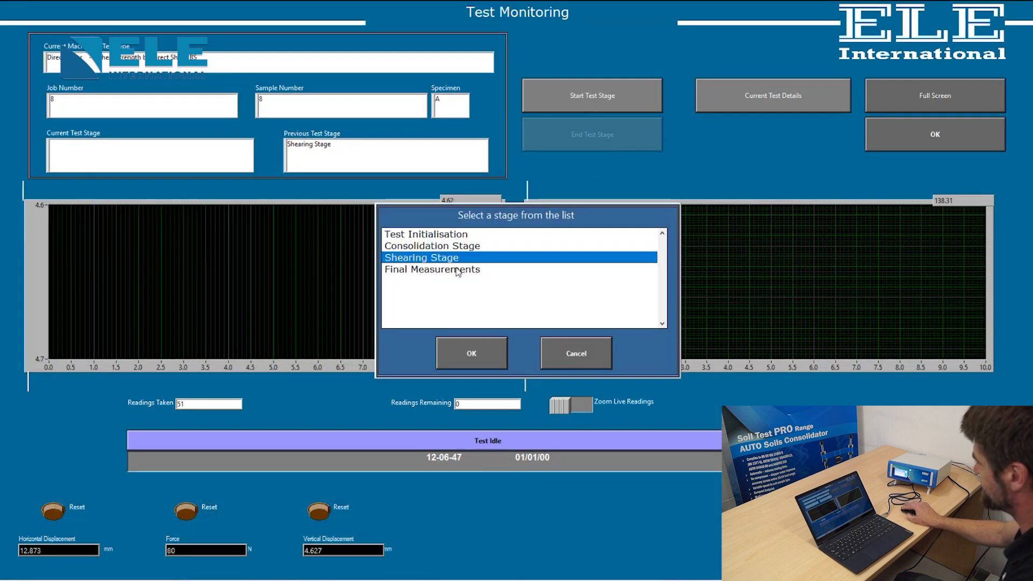
click(458, 270)
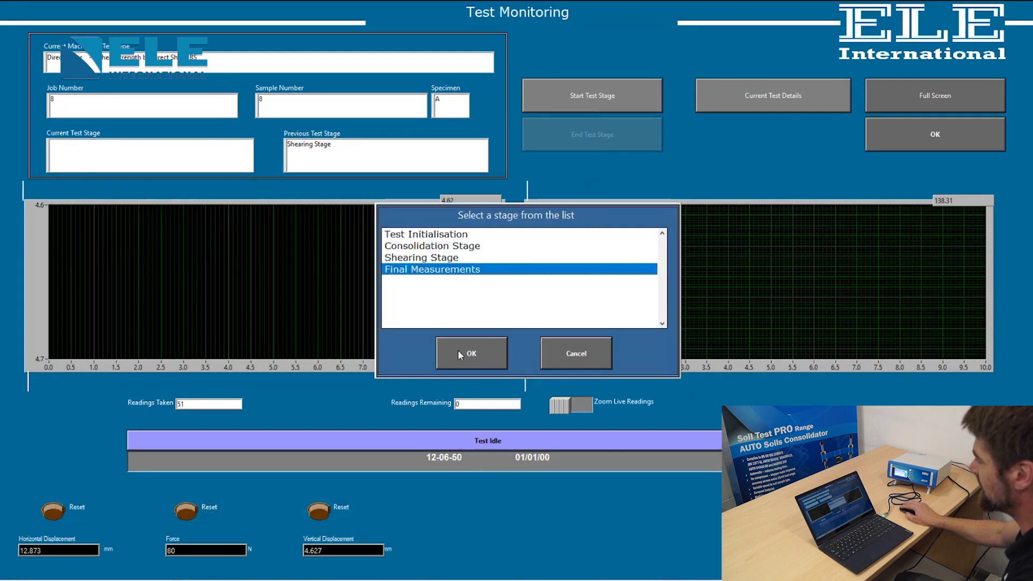
click(480, 362)
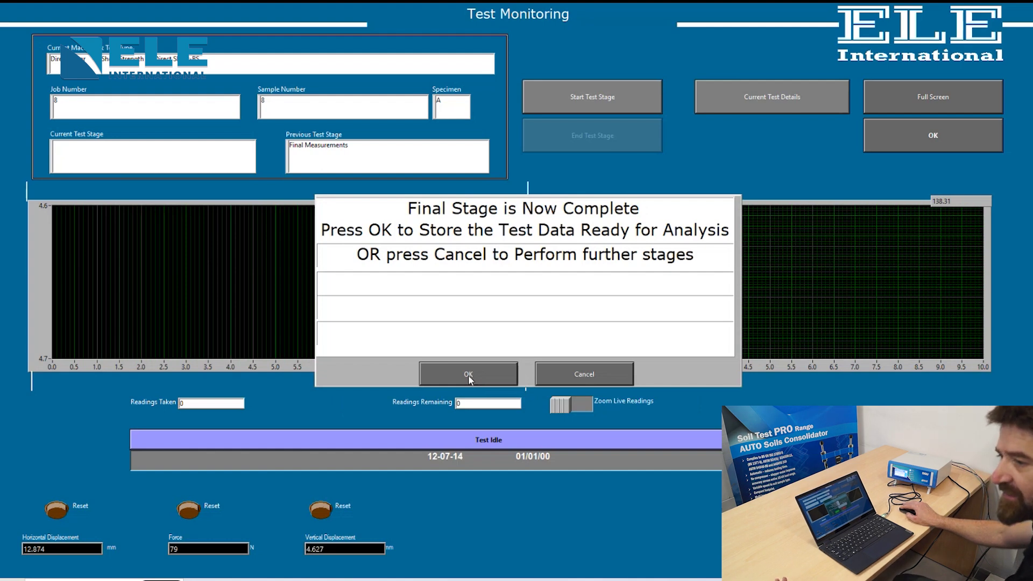
click(469, 374)
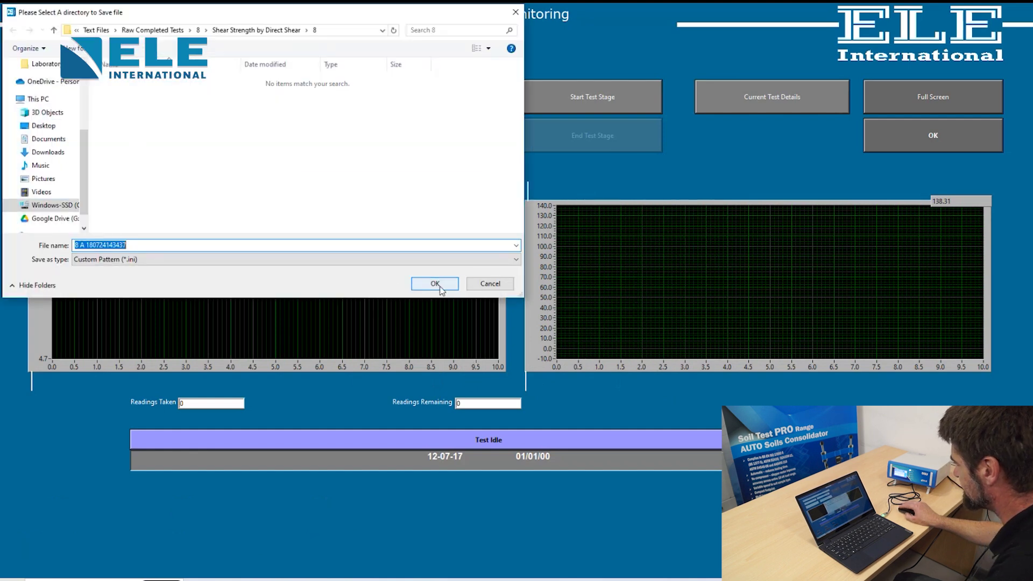
click(436, 284)
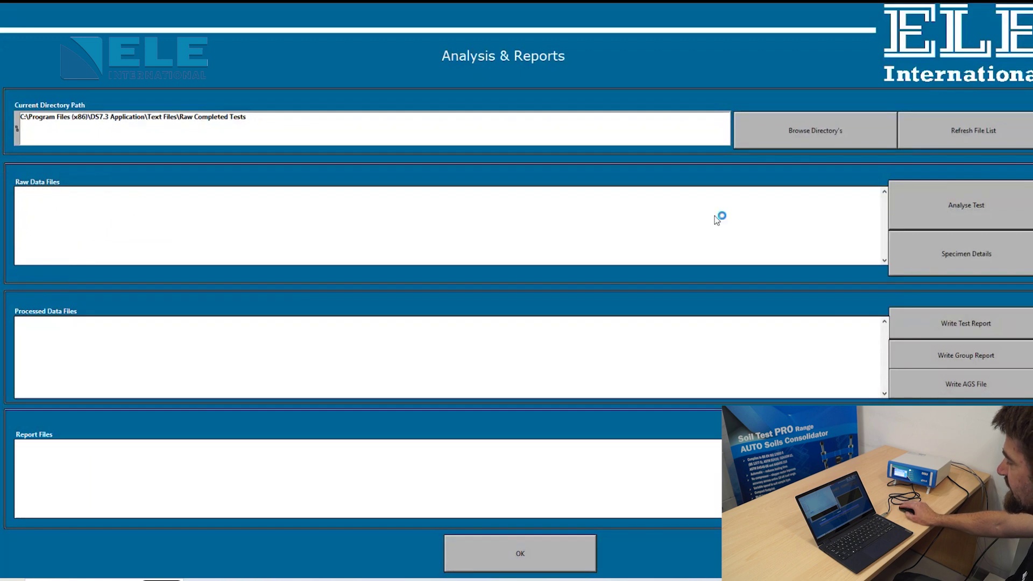
Step: Point the directory at 8\Shear Strength by Direct Shear and select its raw .ini file
click(826, 135)
double_click(134, 81)
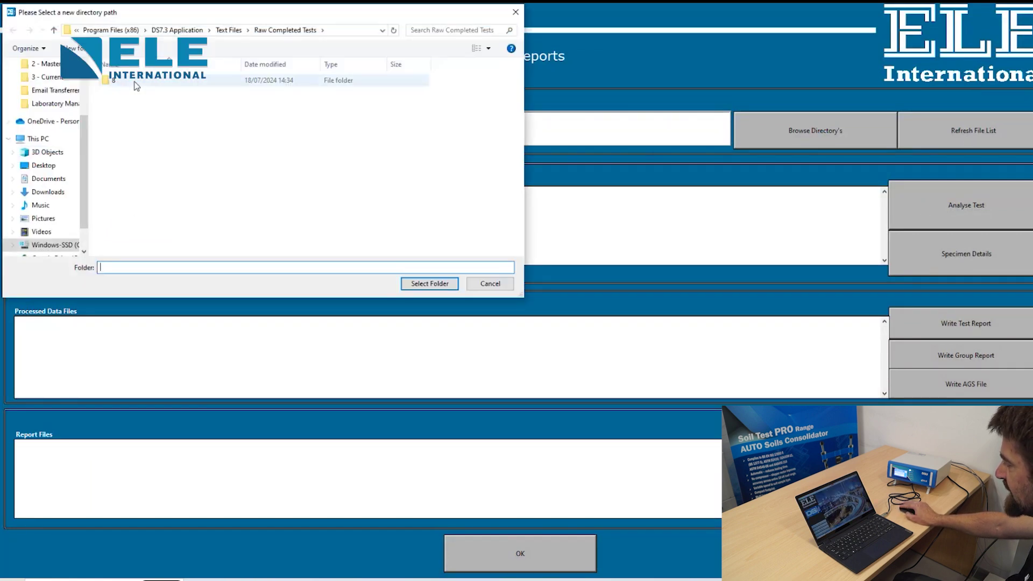
double_click(189, 85)
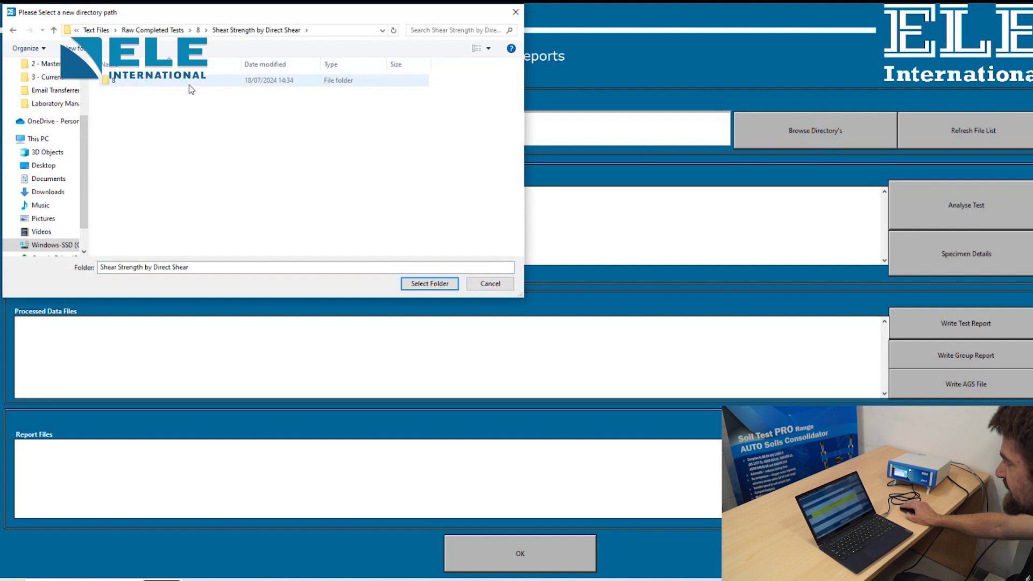
click(421, 285)
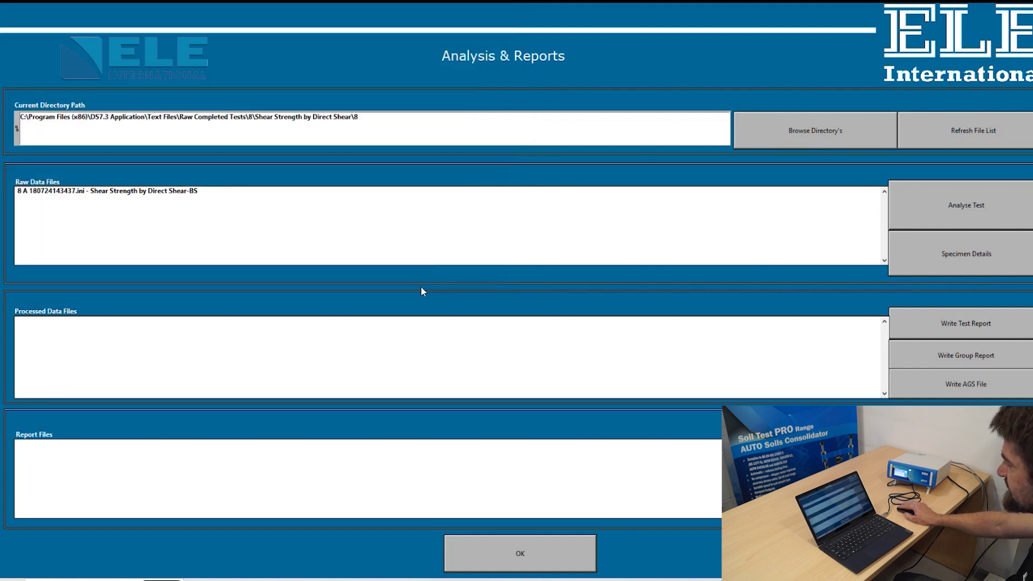
click(154, 195)
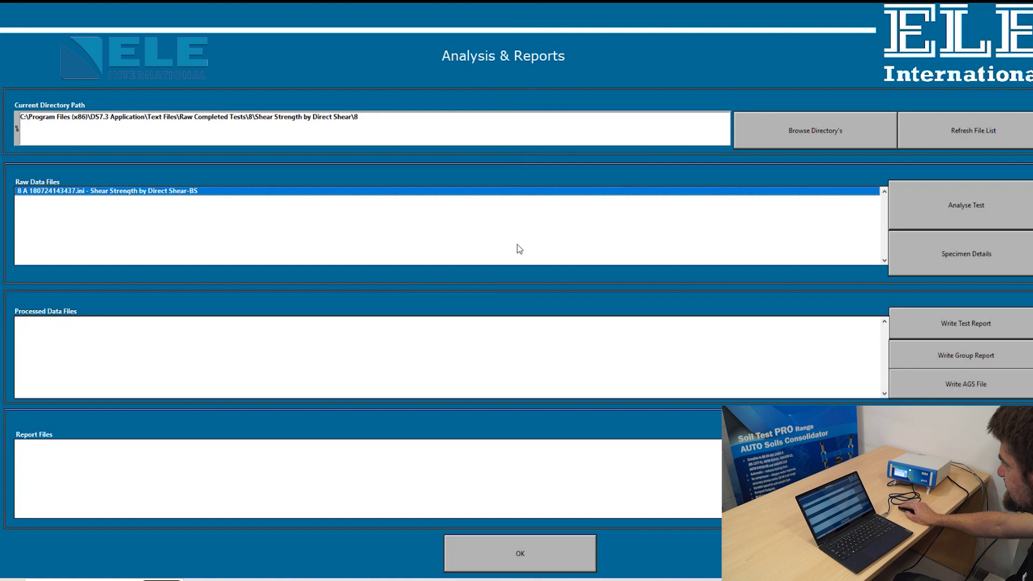
Step: Analyse the test with final specimen weights of 40.00 g wet and 35.00 g dry, and save
click(934, 213)
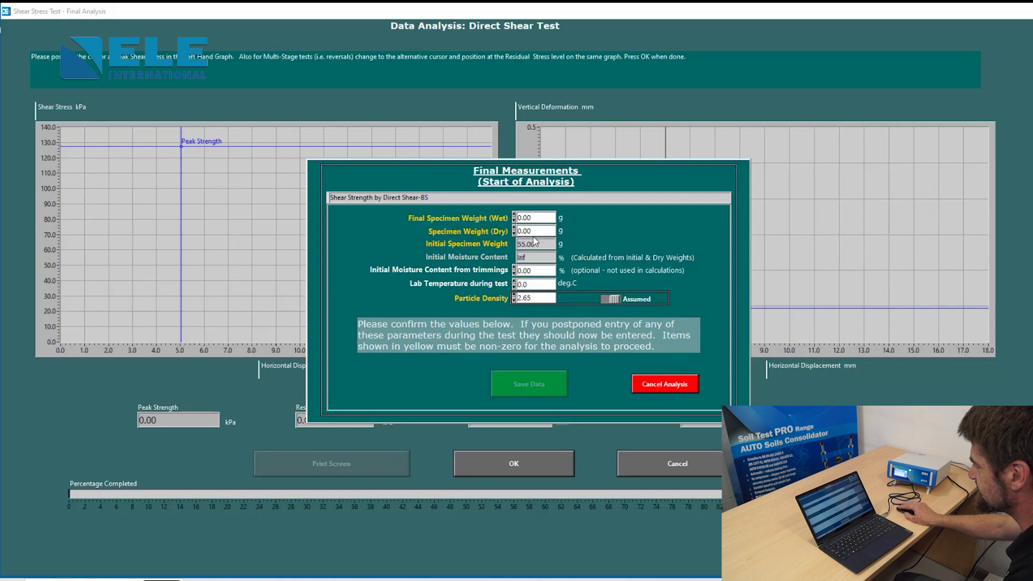
double_click(543, 218)
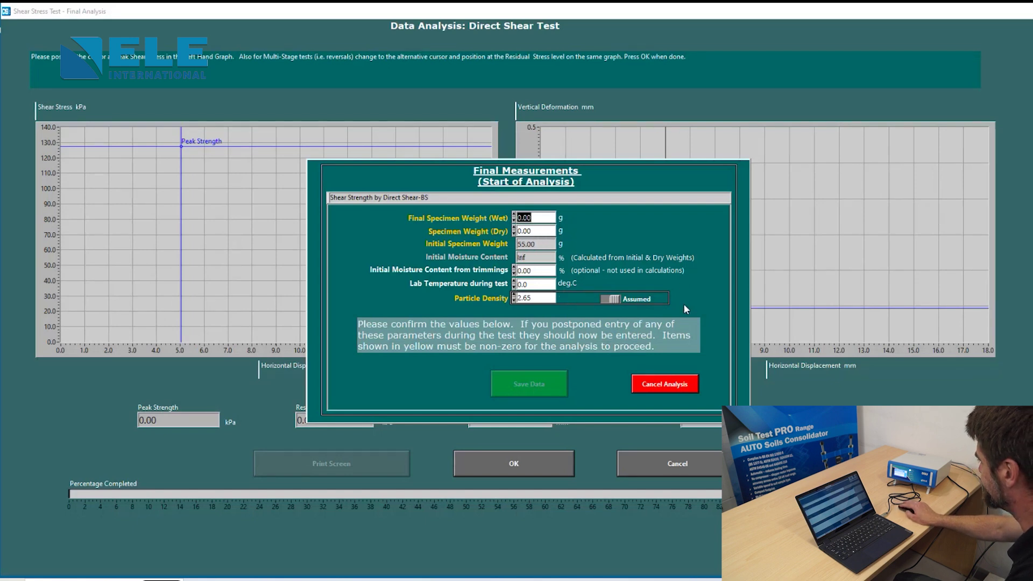
text(40)
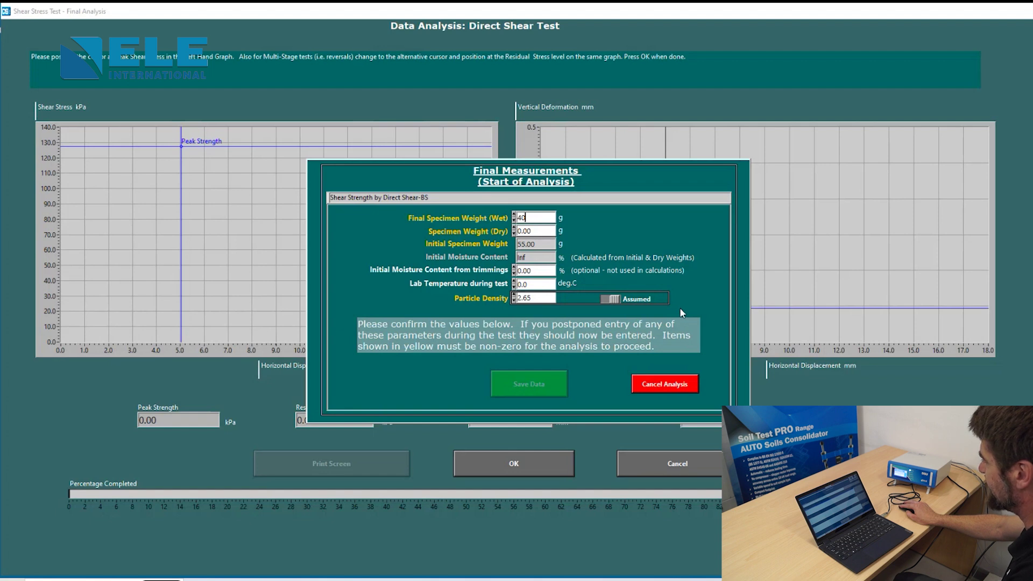
key(Tab)
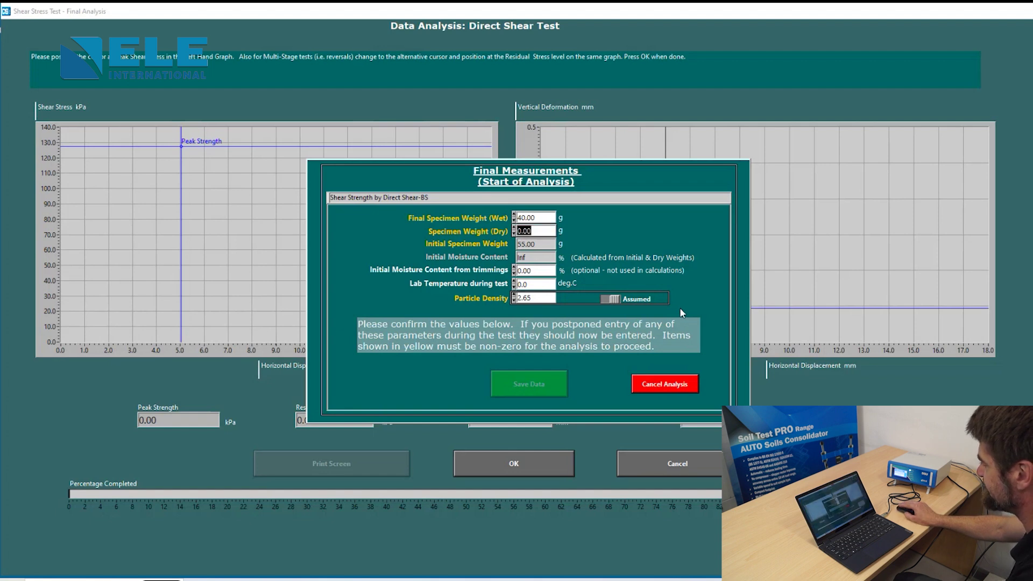
text(2.65)
key(Tab)
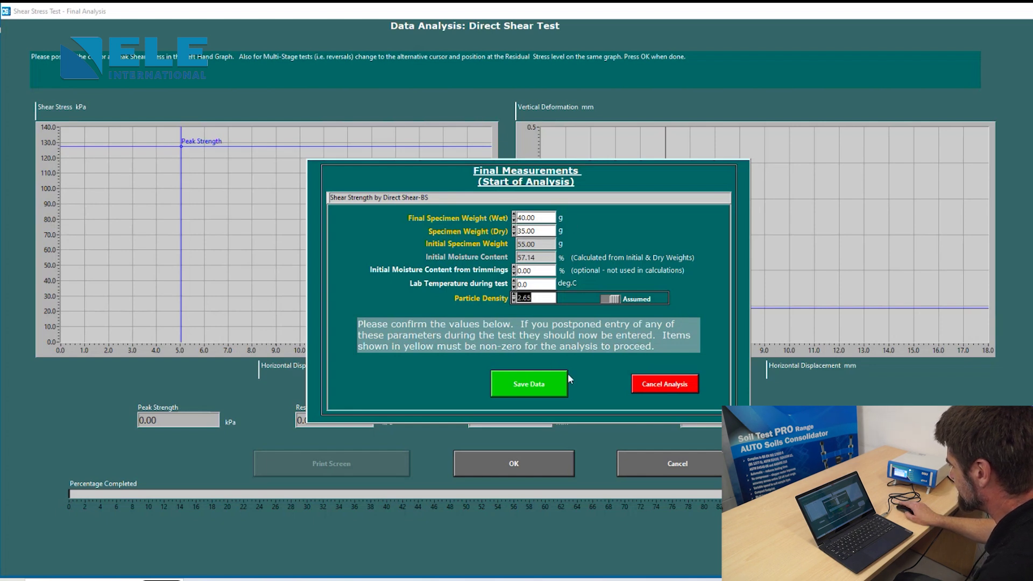
click(546, 385)
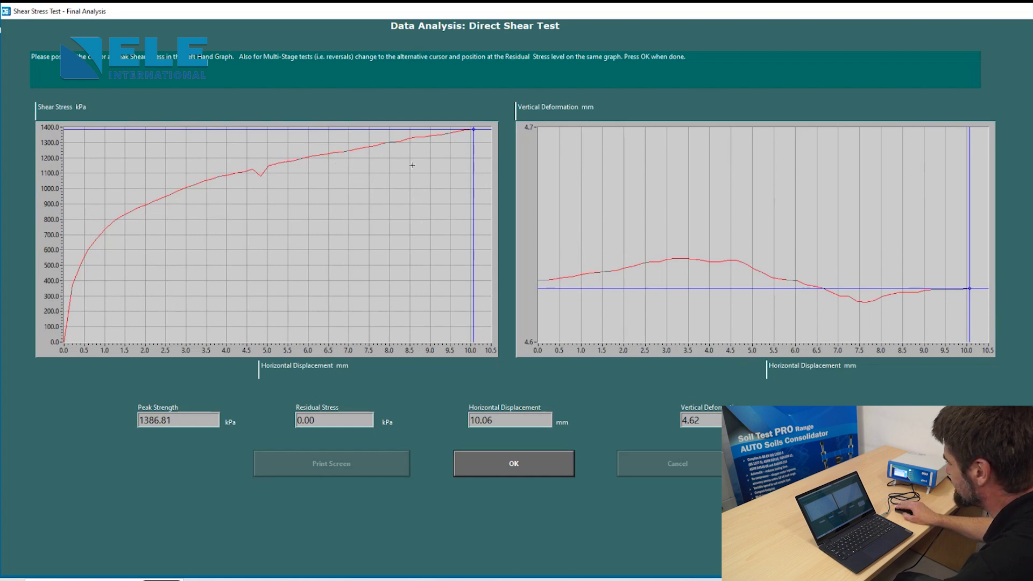
Step: Place the peak strength marker at the curve's highest point, 1386.81 kPa
mouse_move(471, 132)
mouse_down()
mouse_move(244, 147)
mouse_move(342, 151)
mouse_move(469, 135)
mouse_up()
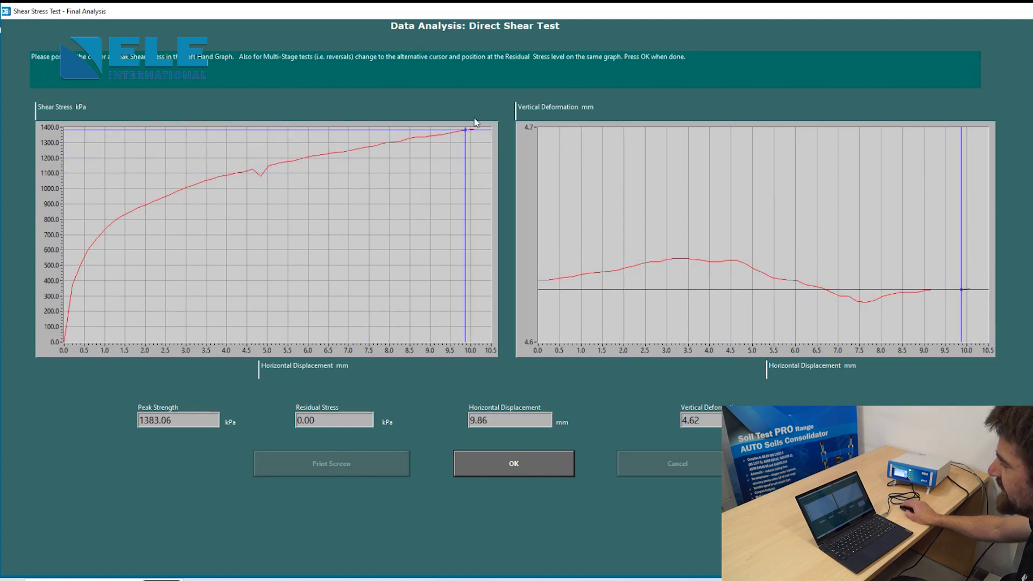
mouse_move(468, 131)
mouse_down()
mouse_move(111, 227)
mouse_move(425, 158)
mouse_move(392, 142)
mouse_move(484, 131)
mouse_up()
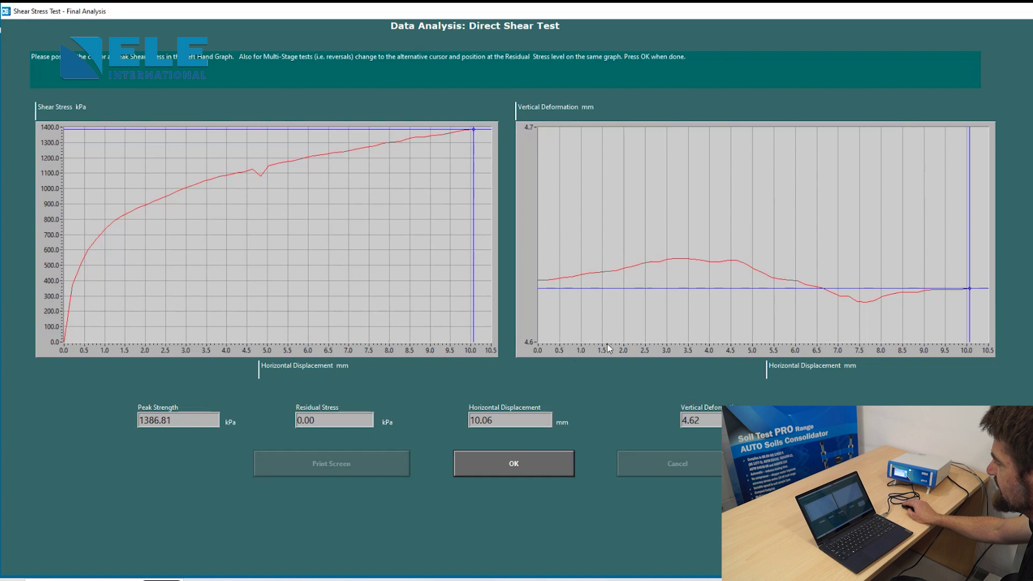
click(507, 469)
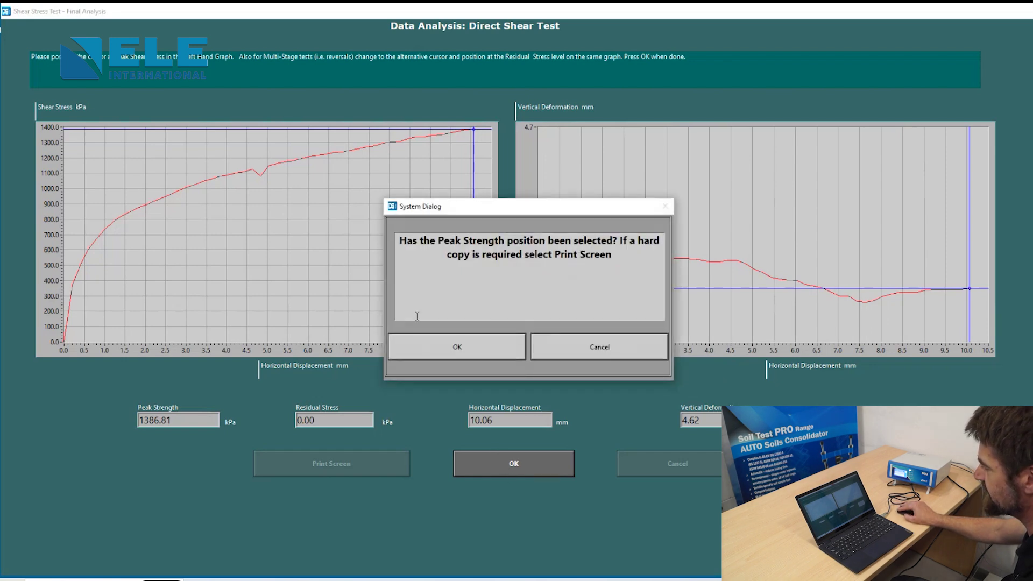
click(465, 358)
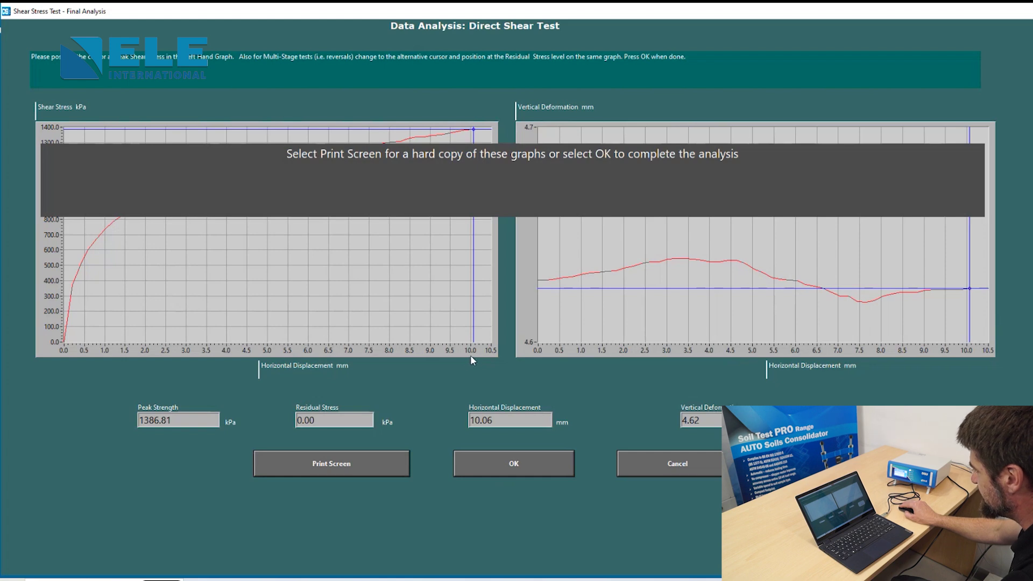
Step: Finish the analysis without a hard copy and select the processed .dat file
click(531, 465)
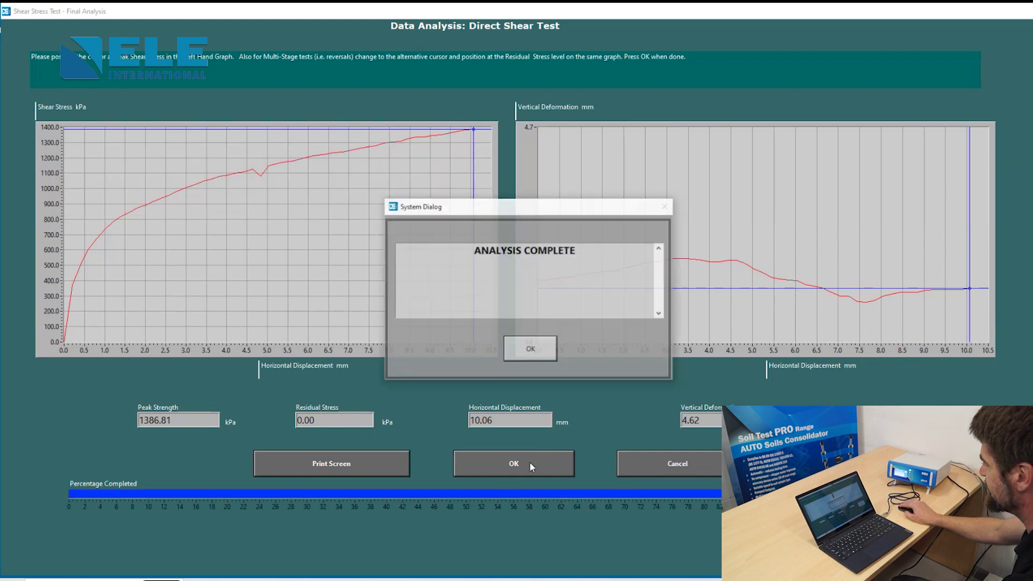
click(531, 351)
click(80, 322)
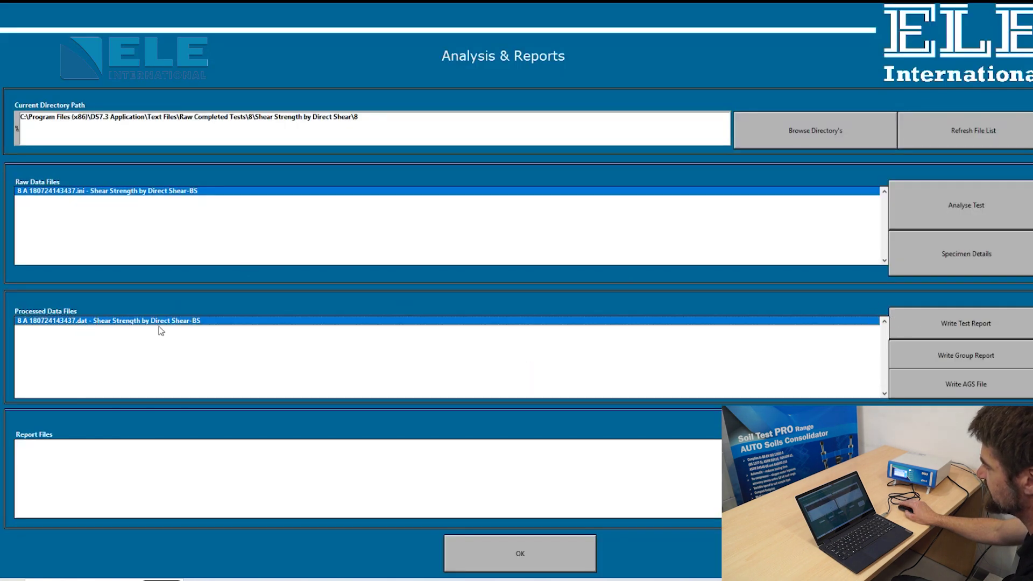
Step: Write the Word test report 8 A 180724143437.doc and select it in Report Files
click(976, 321)
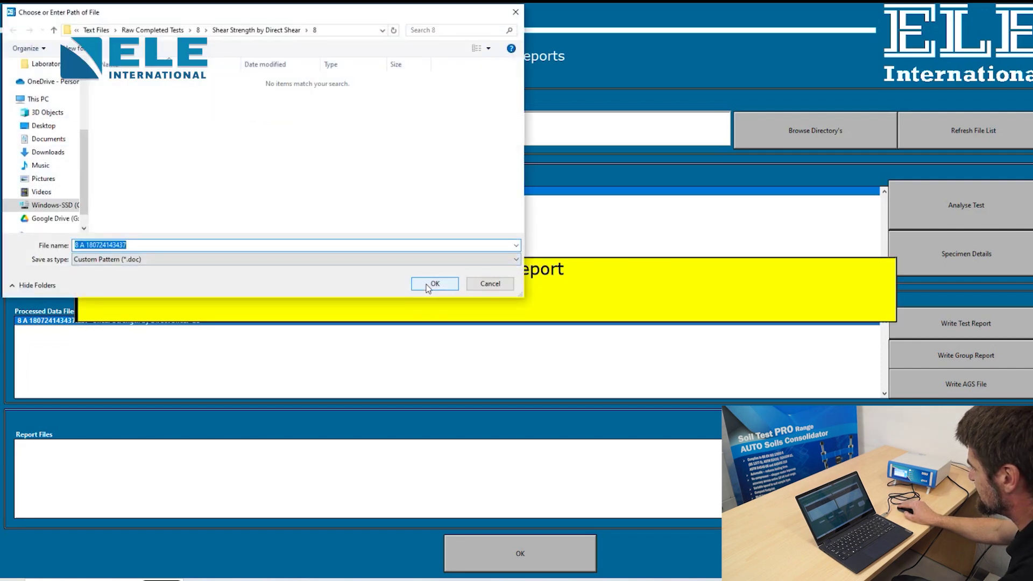
click(434, 285)
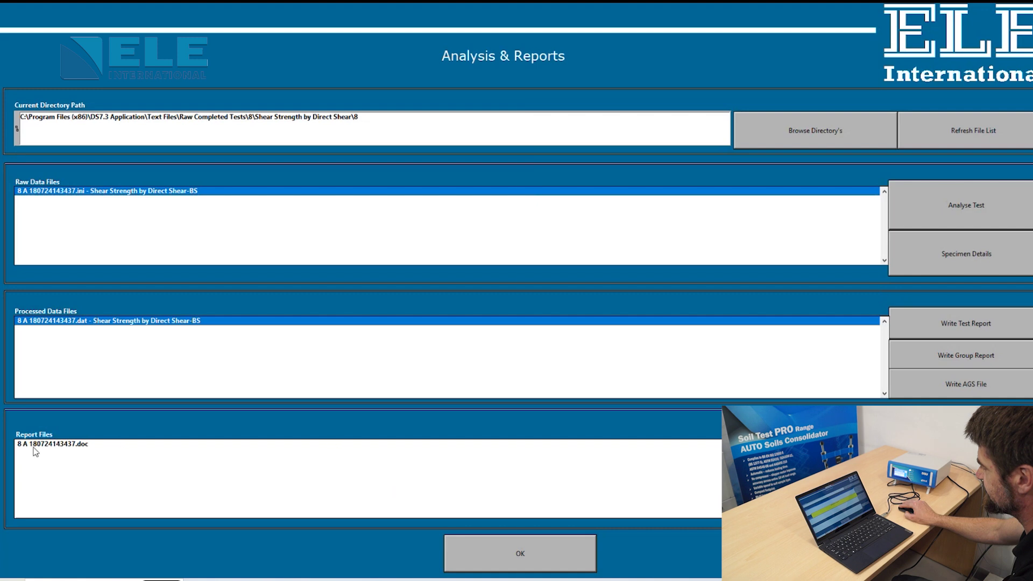
click(36, 451)
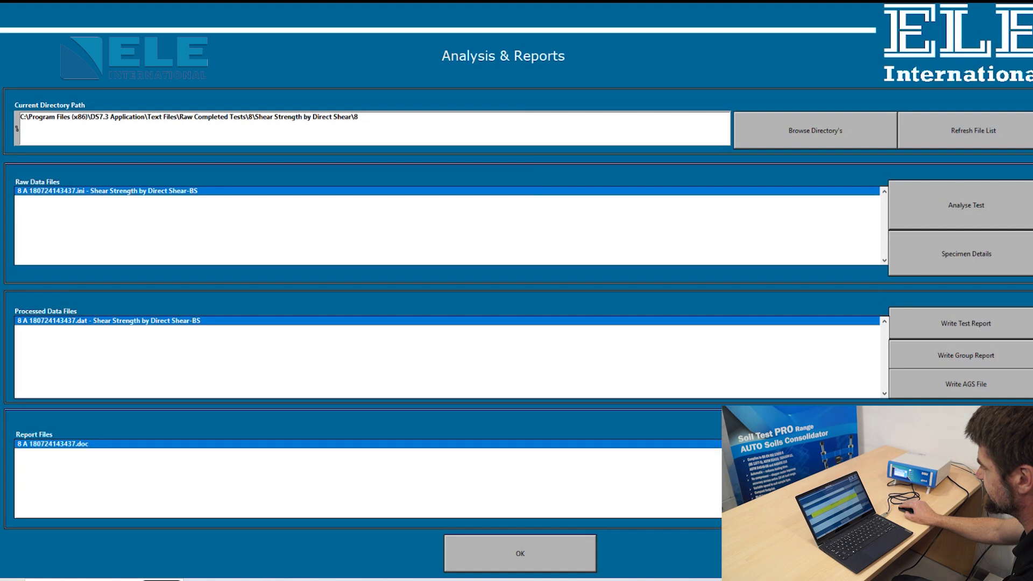